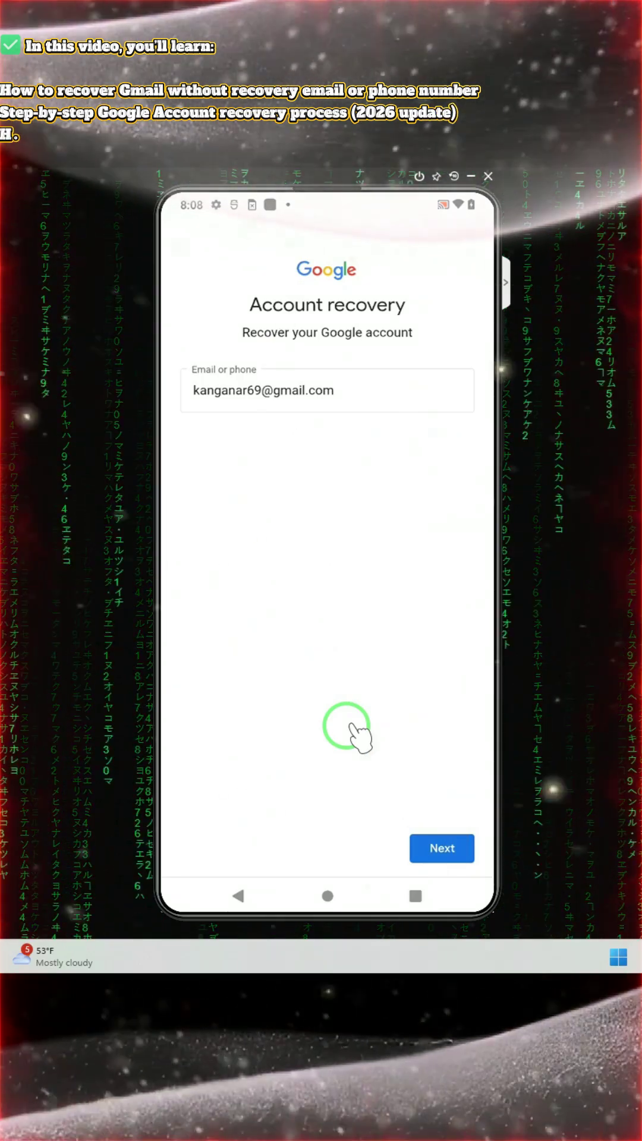
Submit the entered Gmail address to begin account recovery.
click(443, 848)
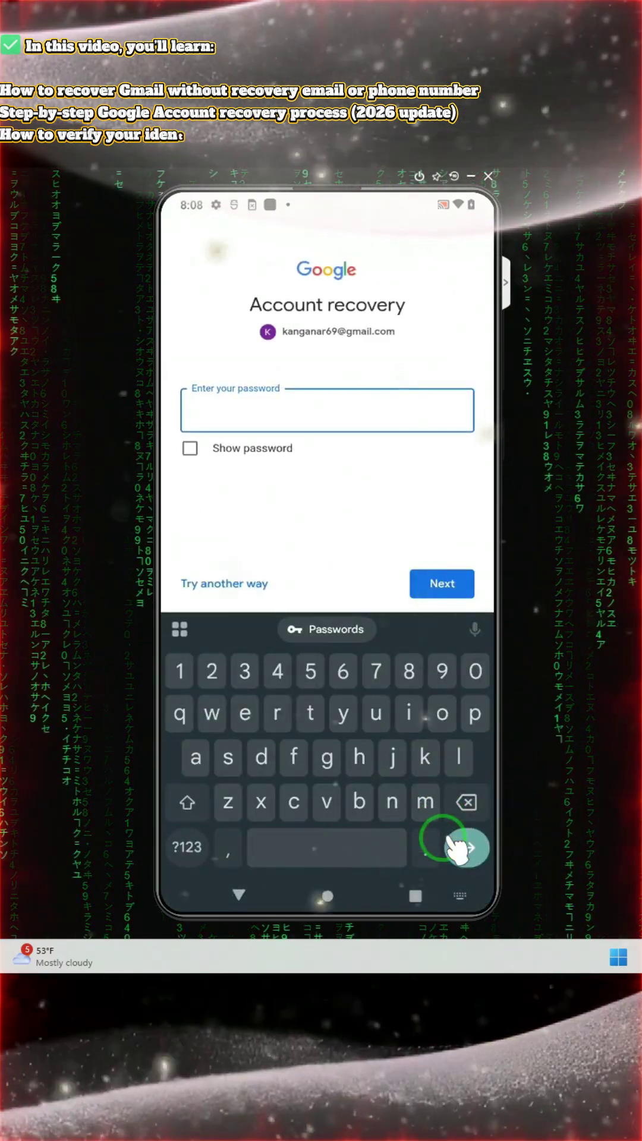
Skip the password, last-password and phone-prompt questions via Try another way.
click(230, 585)
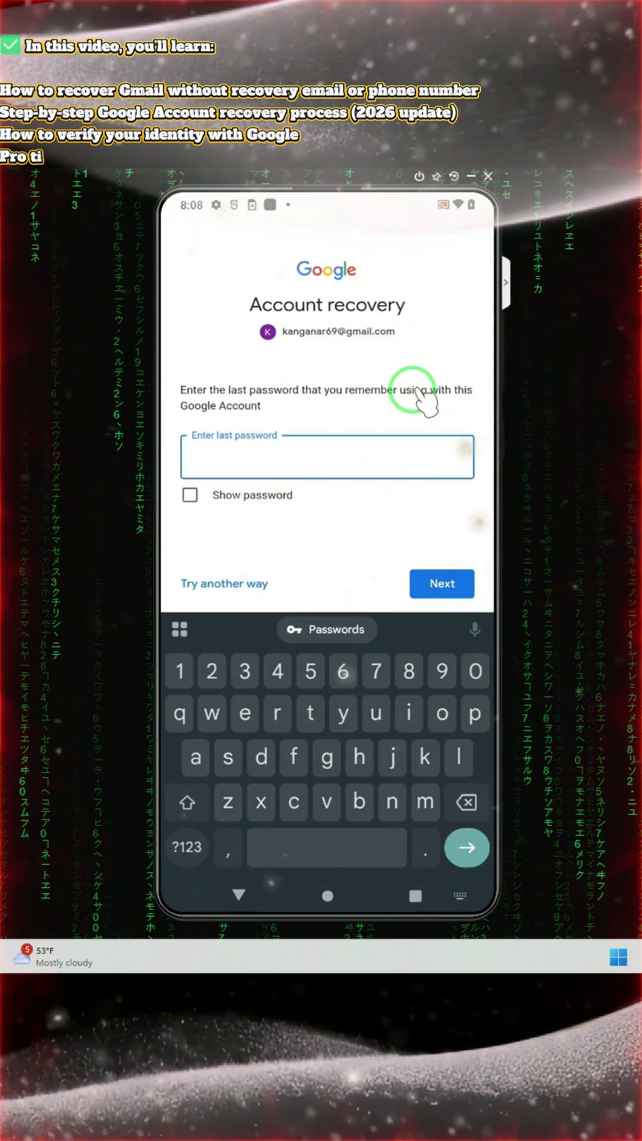
click(230, 584)
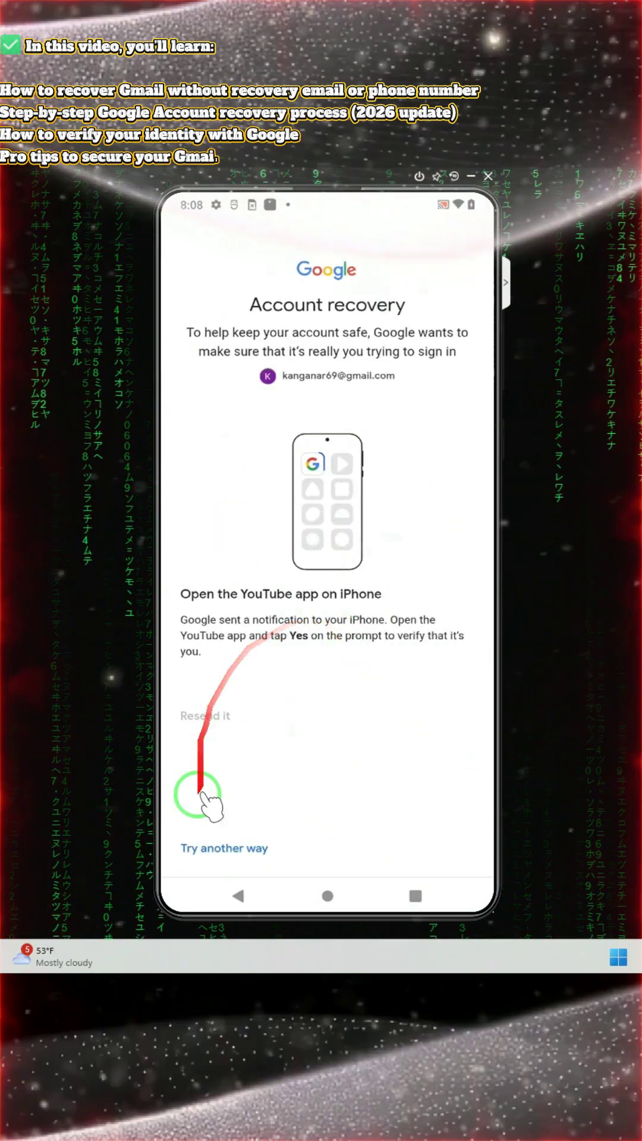
click(223, 848)
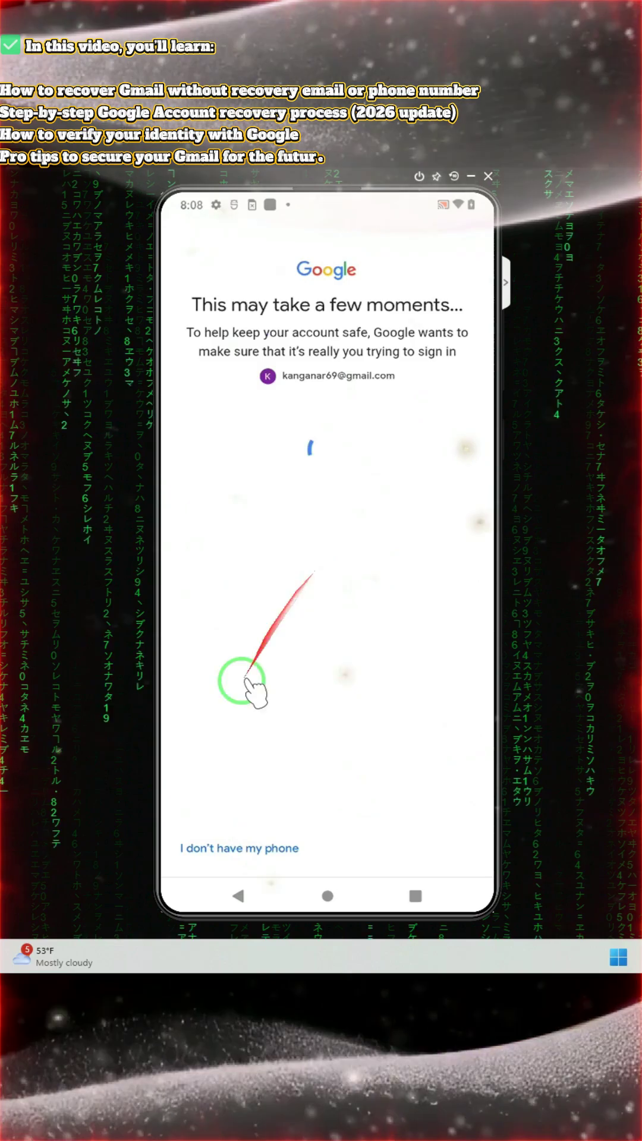
Report that the account's phone is not available.
click(239, 848)
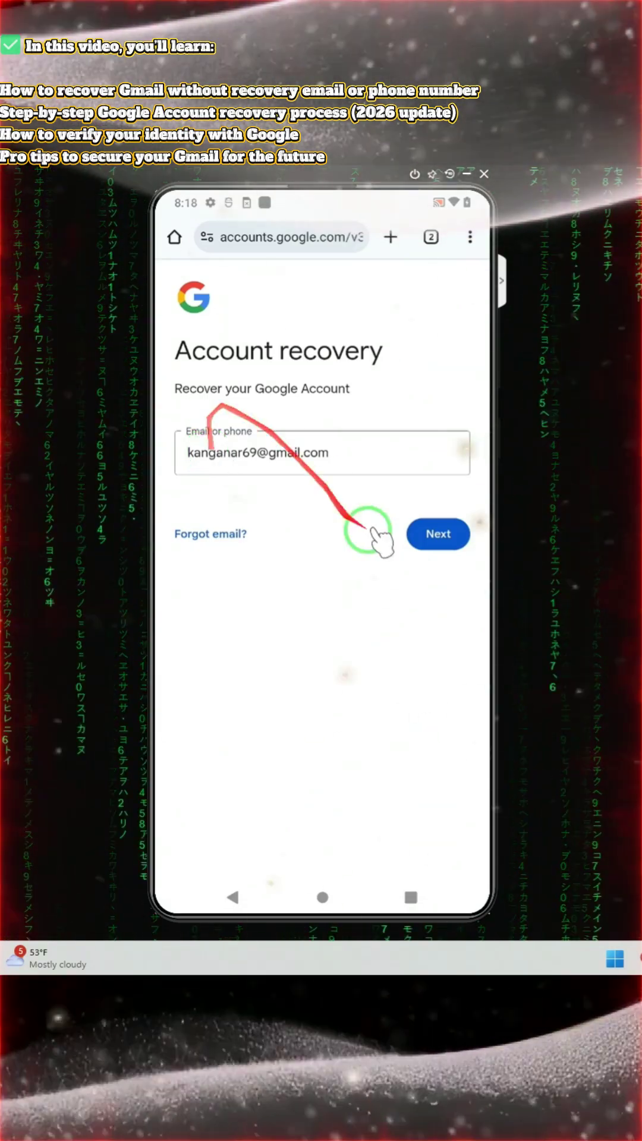
Submit the Gmail address on the browser recovery page to reach Welcome back.
click(438, 533)
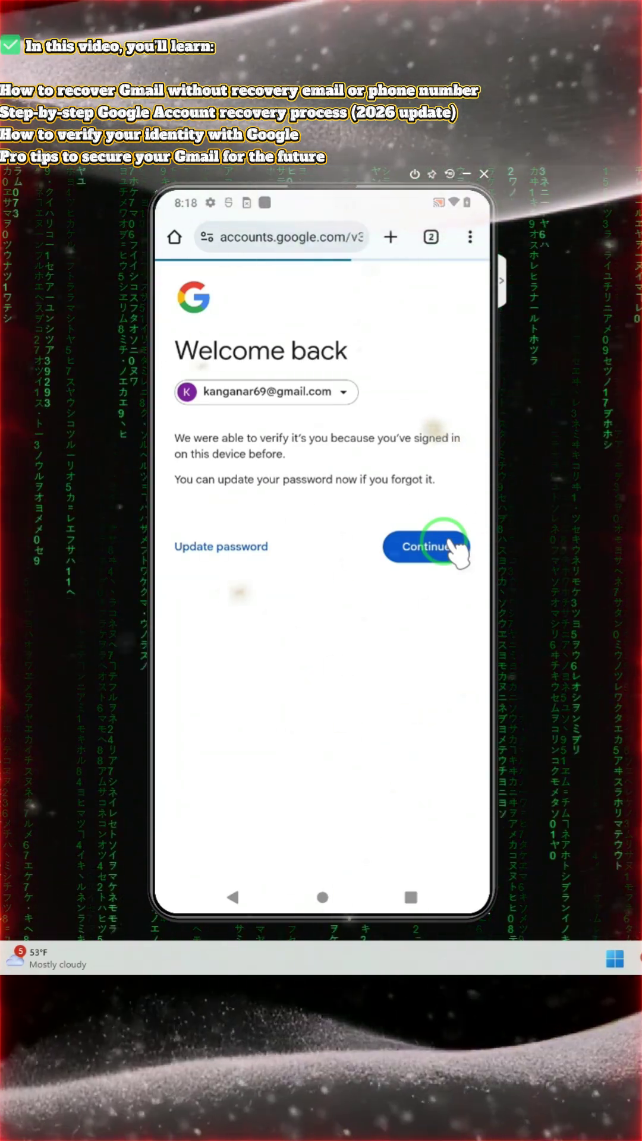
mouse_move(429, 547)
mouse_down()
mouse_move(366, 678)
mouse_move(239, 649)
mouse_up()
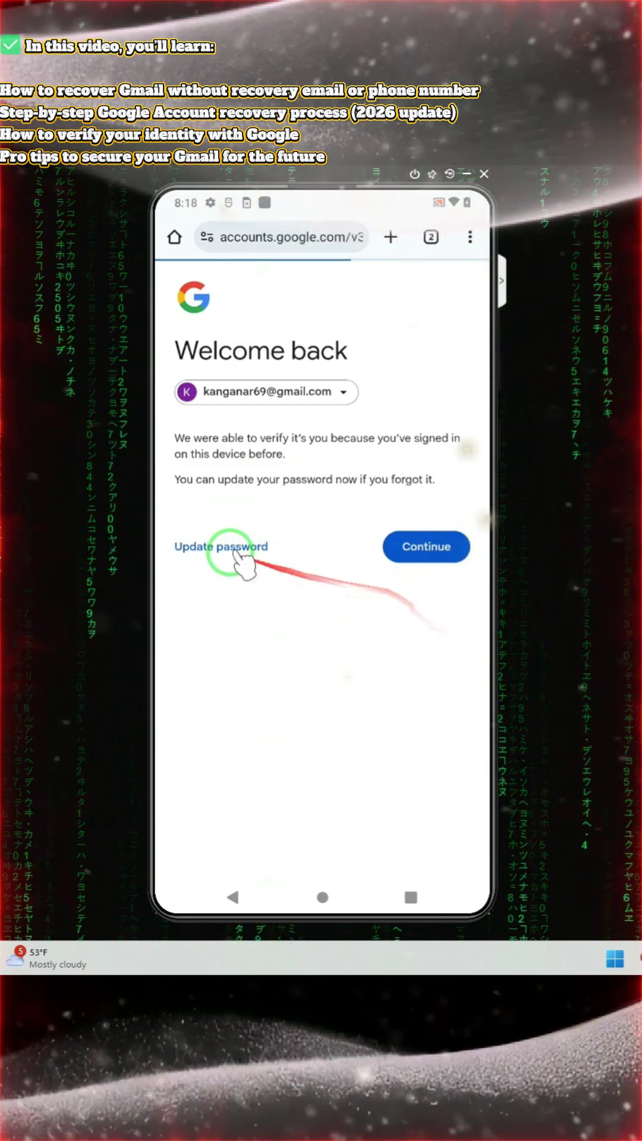
Choose Update password and bring up the empty Create password form.
click(223, 547)
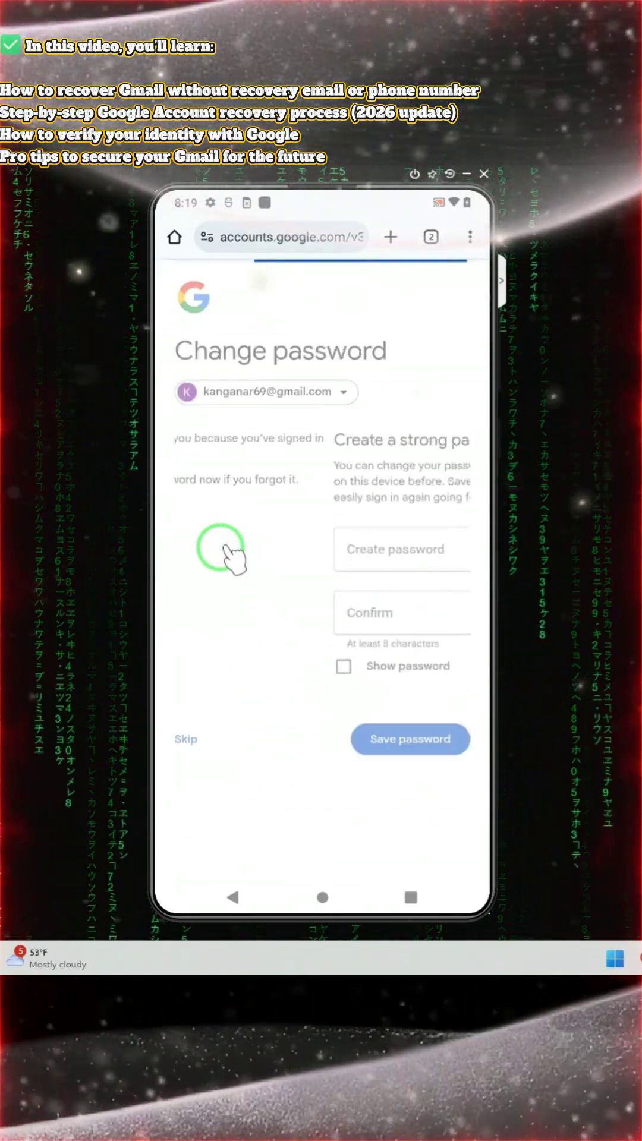
click(230, 549)
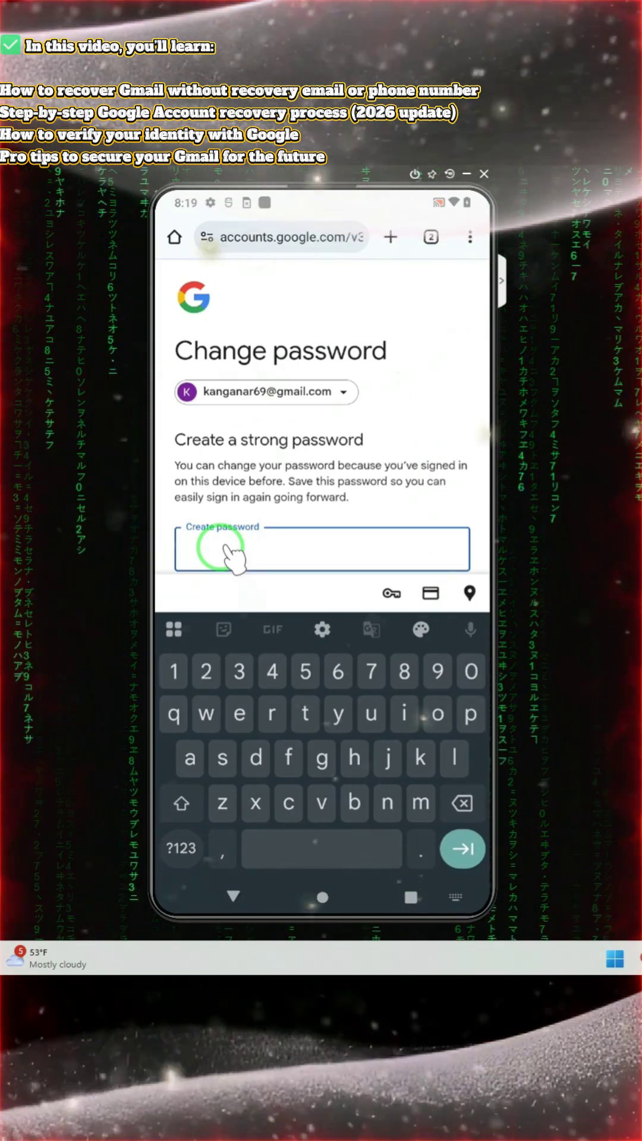
key(Escape)
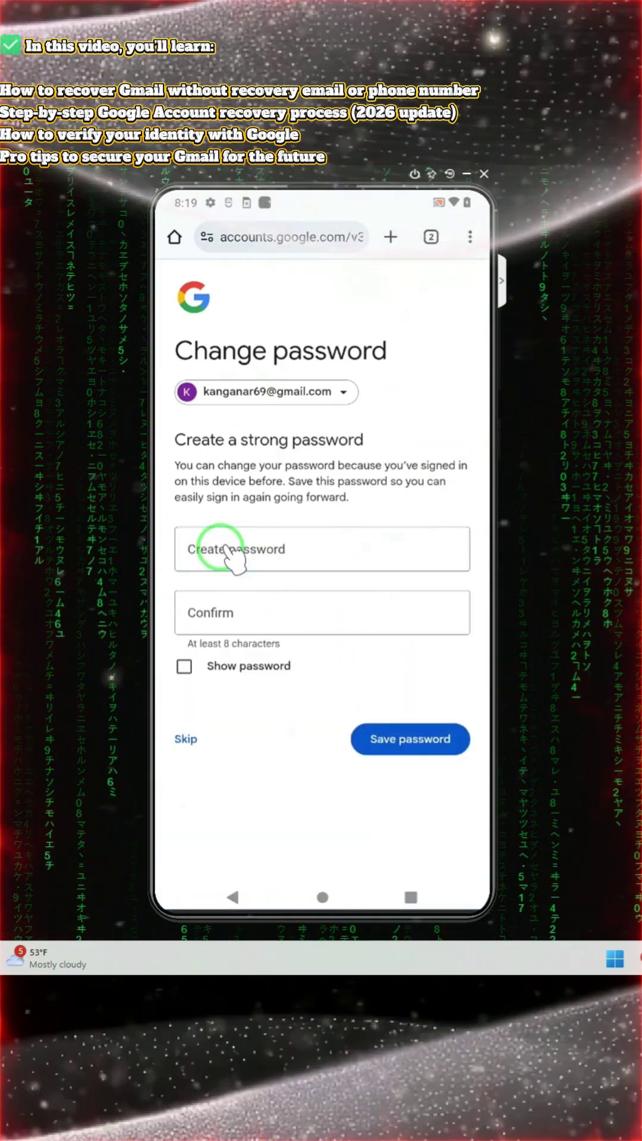